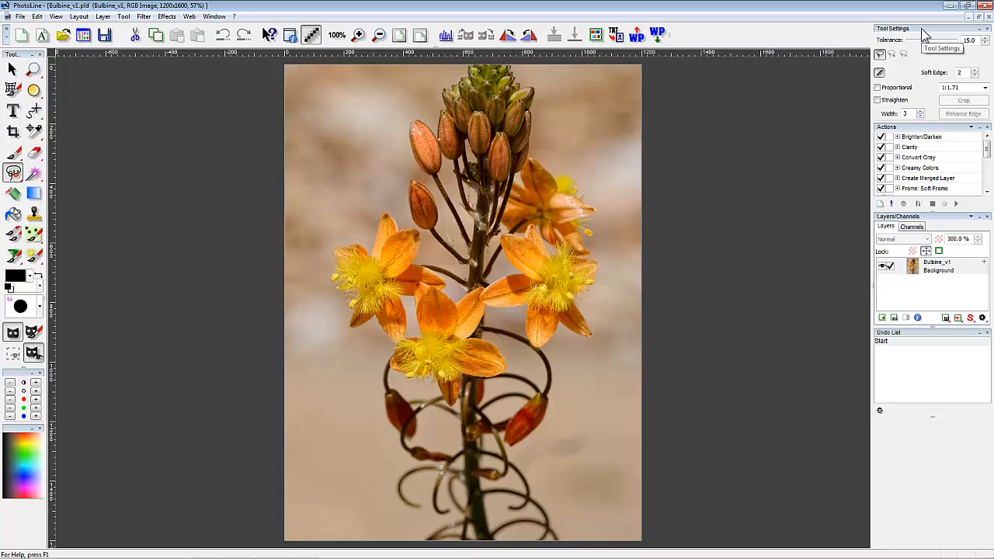
Trace the edge of the single orange bud on the plant's left side with the magnetic lasso at a tolerance of 8.0
{"action": "left_click", "coordinate": [882, 52]}
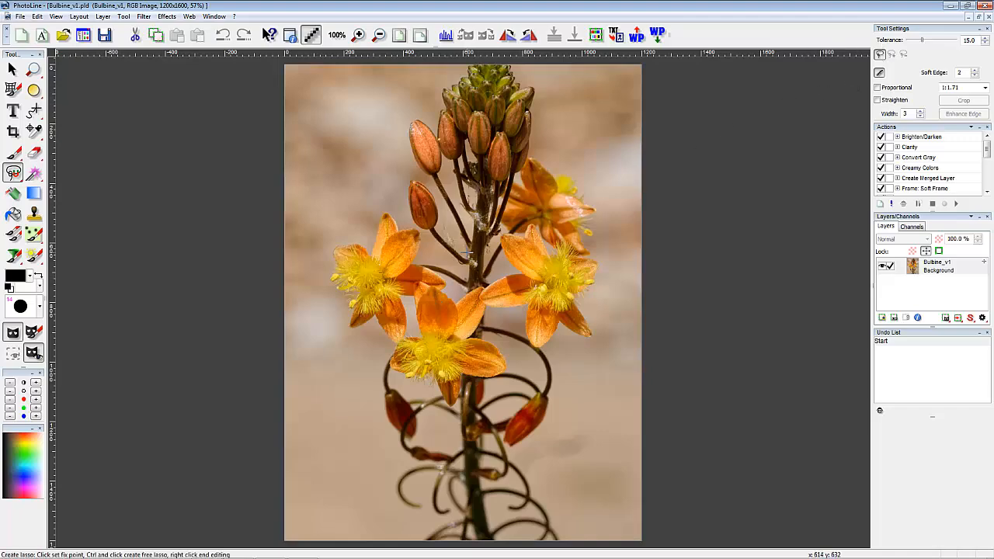
{"action": "scroll", "coordinate": [468, 251], "scroll_direction": "up", "scroll_amount": 5}
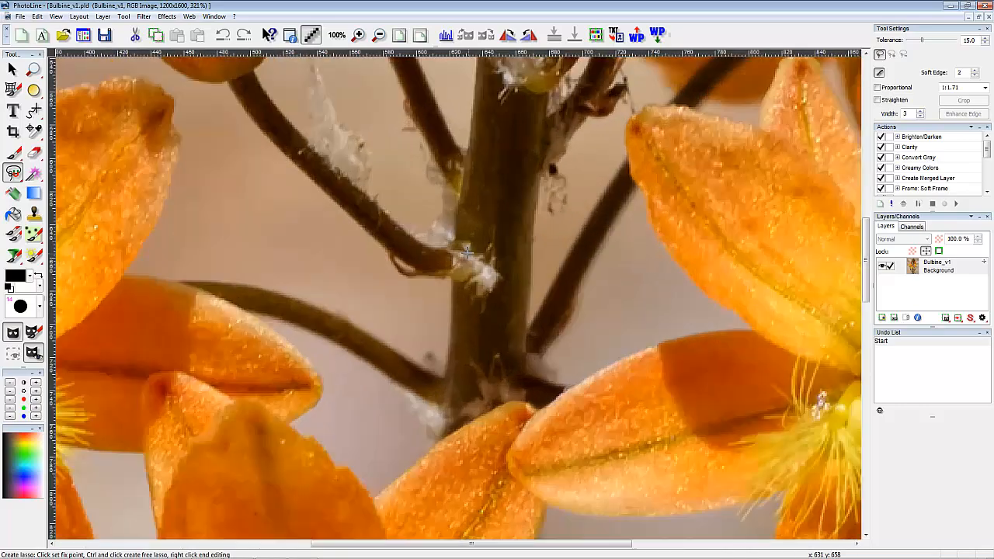
{"action": "scroll", "coordinate": [466, 250], "scroll_direction": "up", "scroll_amount": 1}
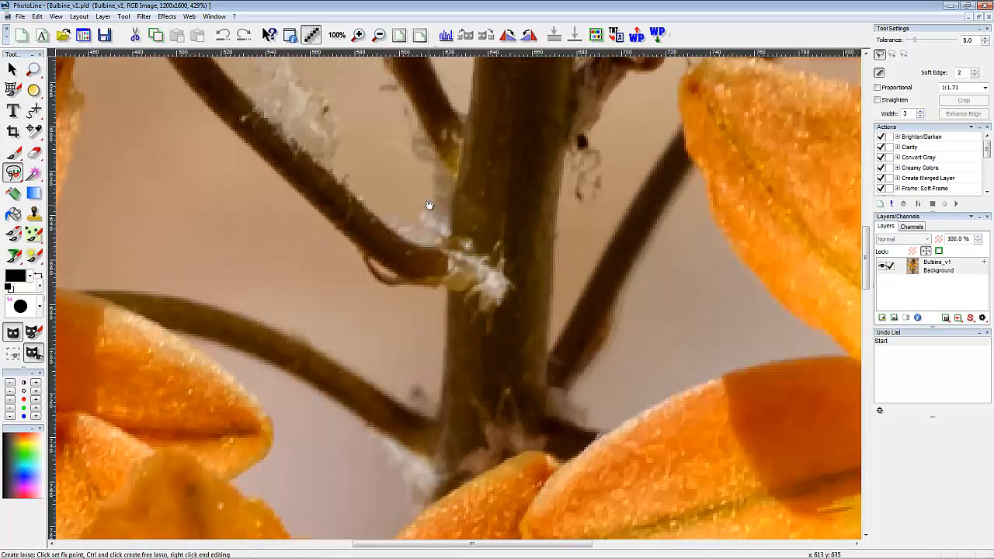
{"action": "left_click_drag", "start_coordinate": [316, 97], "coordinate": [578, 405]}
{"action": "left_click_drag", "start_coordinate": [546, 304], "coordinate": [654, 435]}
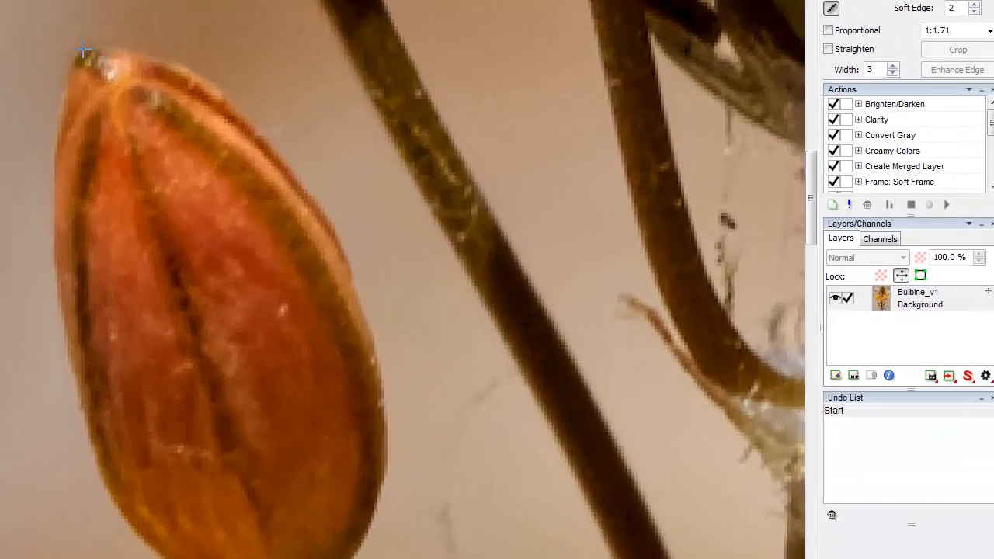
{"action": "left_click", "coordinate": [84, 51]}
{"action": "left_click", "coordinate": [50, 378]}
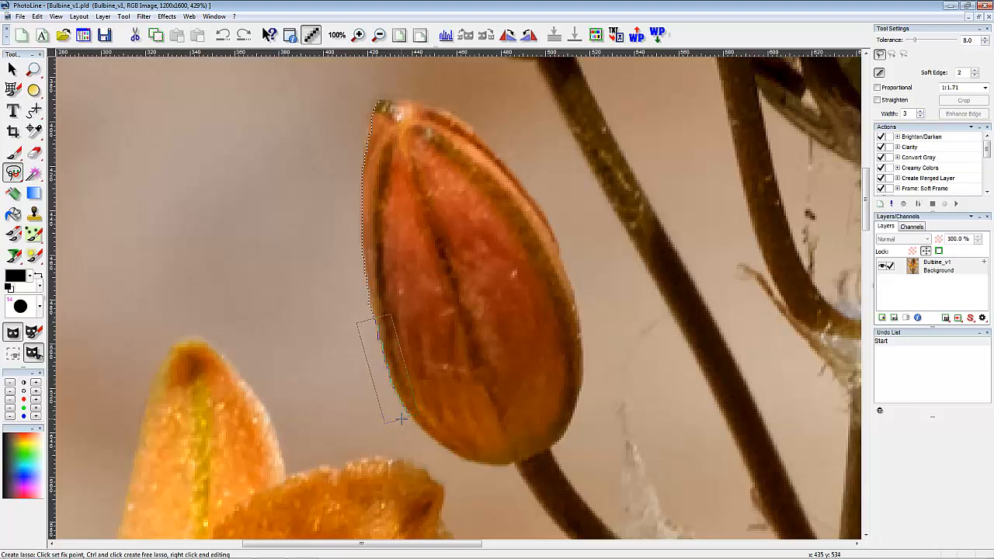
{"action": "left_click", "coordinate": [435, 451]}
{"action": "left_click", "coordinate": [513, 464]}
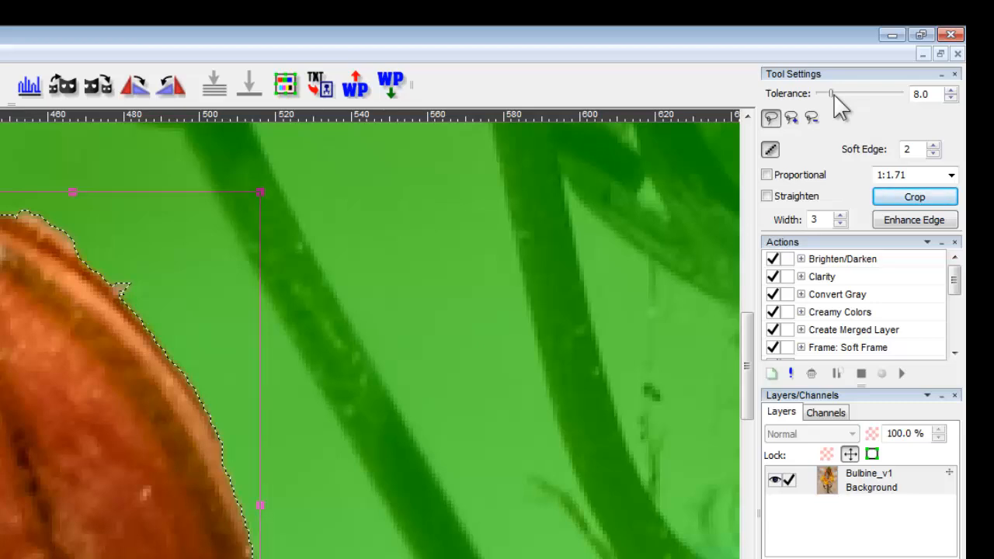
Set the magnetic lasso's tolerance to 6.0
{"action": "scroll", "coordinate": [834, 99], "scroll_direction": "up", "scroll_amount": 2}
{"action": "scroll", "coordinate": [835, 99], "scroll_direction": "down", "scroll_amount": 2}
{"action": "scroll", "coordinate": [834, 99], "scroll_direction": "down", "scroll_amount": 1}
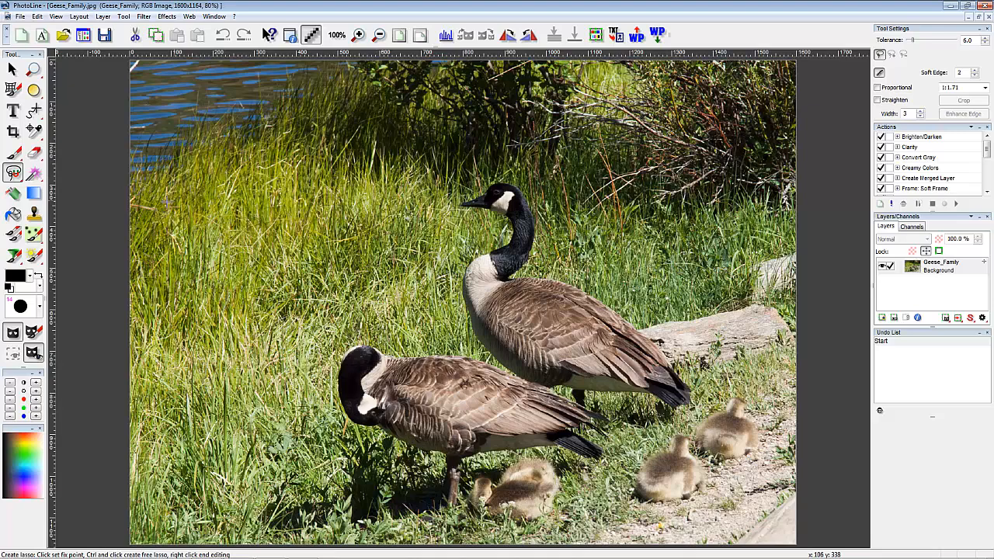
Choose the Mask Brush from the automask tool group and activate the rectangle lasso in the lasso tool group
{"action": "right_click", "coordinate": [33, 174]}
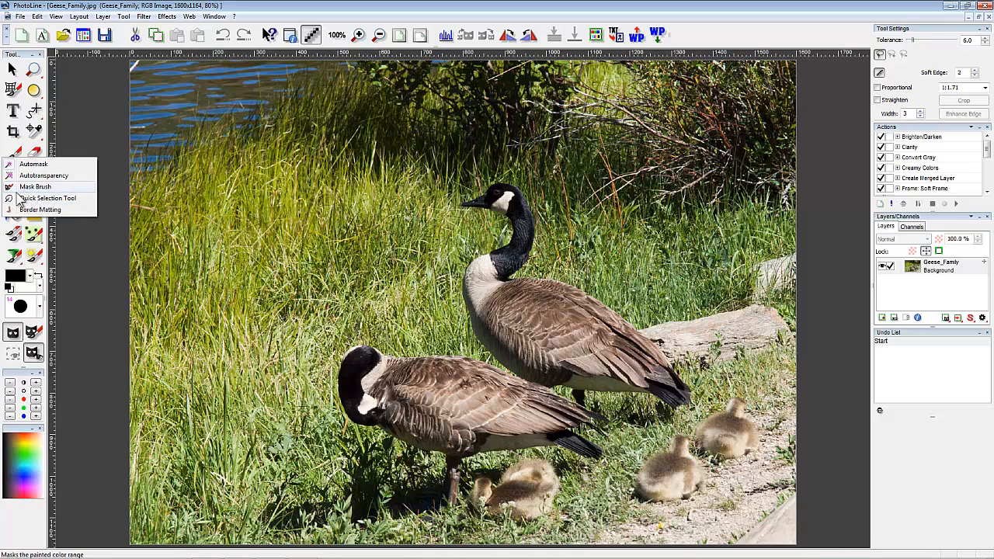
{"action": "left_click", "coordinate": [24, 190]}
{"action": "right_click", "coordinate": [13, 172]}
{"action": "left_click", "coordinate": [40, 130]}
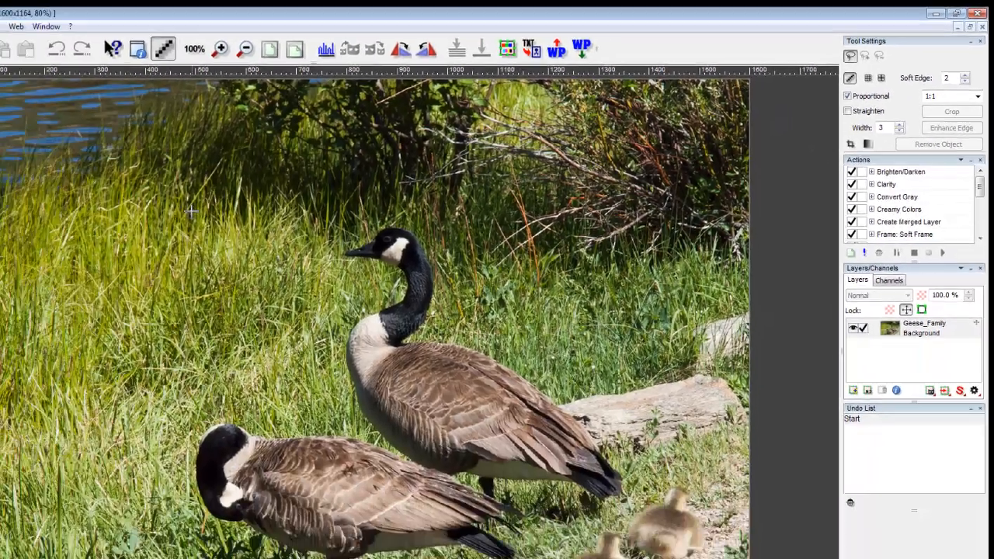
Draw a 1:1 square selection around the two adult geese and add a second square area over its upper-right corner
{"action": "left_click_drag", "start_coordinate": [190, 211], "coordinate": [650, 558]}
{"action": "left_click_drag", "start_coordinate": [713, 460], "coordinate": [709, 395]}
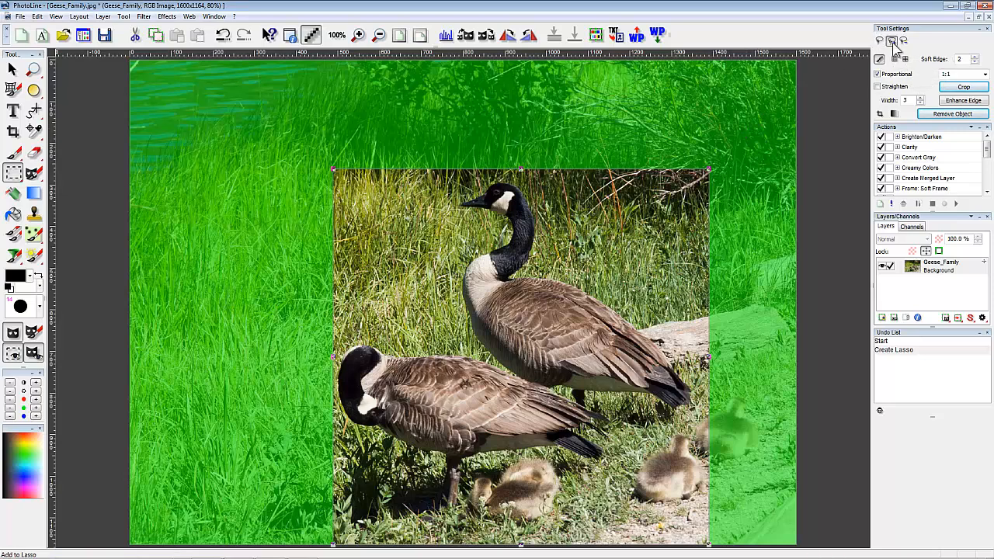
{"action": "left_click", "coordinate": [892, 41]}
{"action": "left_click_drag", "start_coordinate": [584, 118], "coordinate": [742, 276]}
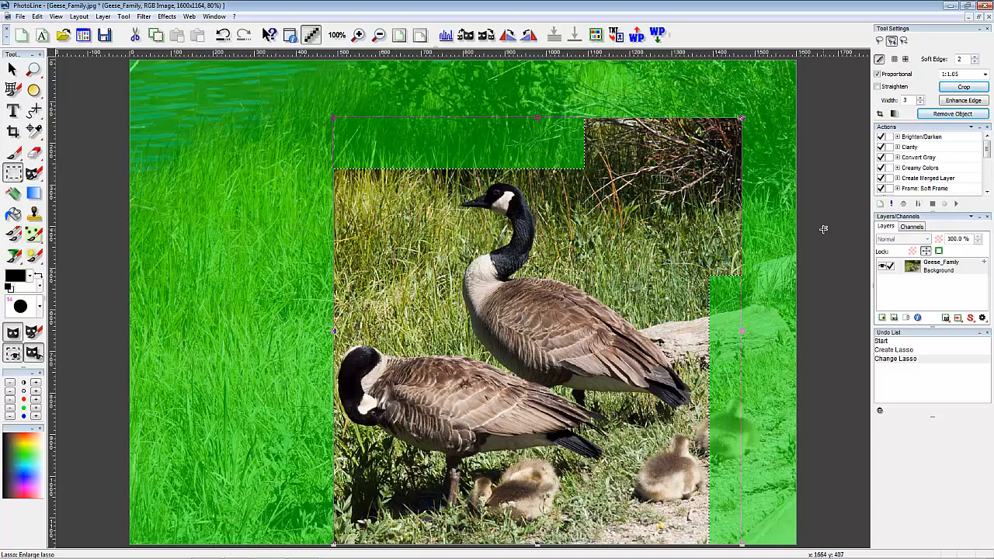
Try to subtract a square area from the selection's upper-right corner, and switch to the other composition grid overlay
{"action": "key", "text": "alt"}
{"action": "left_click", "coordinate": [761, 192]}
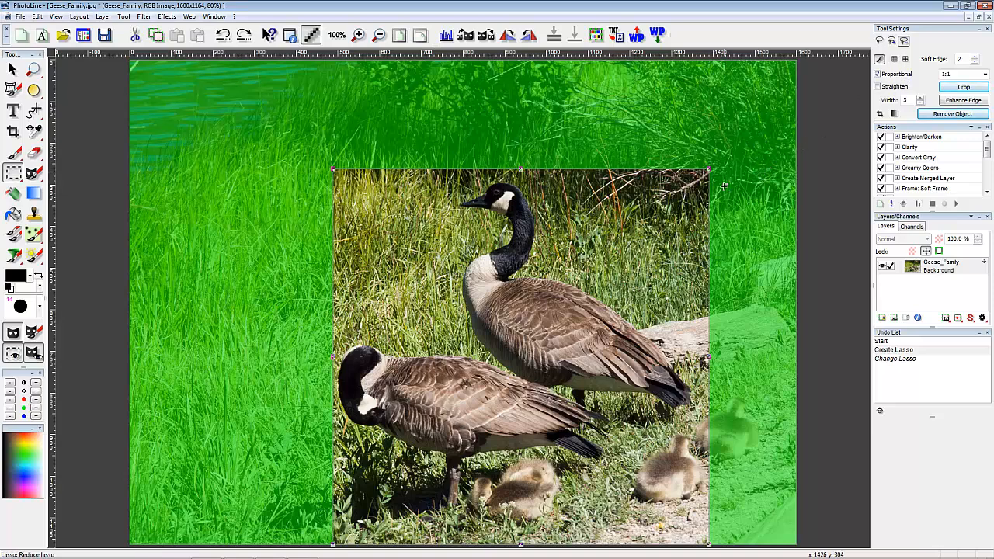
{"action": "left_click_drag", "start_coordinate": [588, 109], "coordinate": [749, 270]}
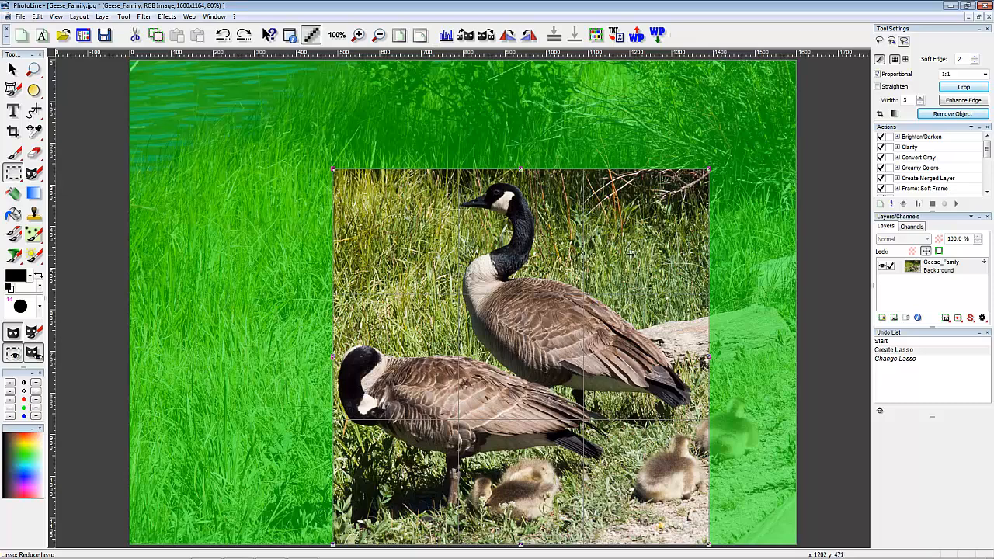
{"action": "left_click", "coordinate": [904, 60]}
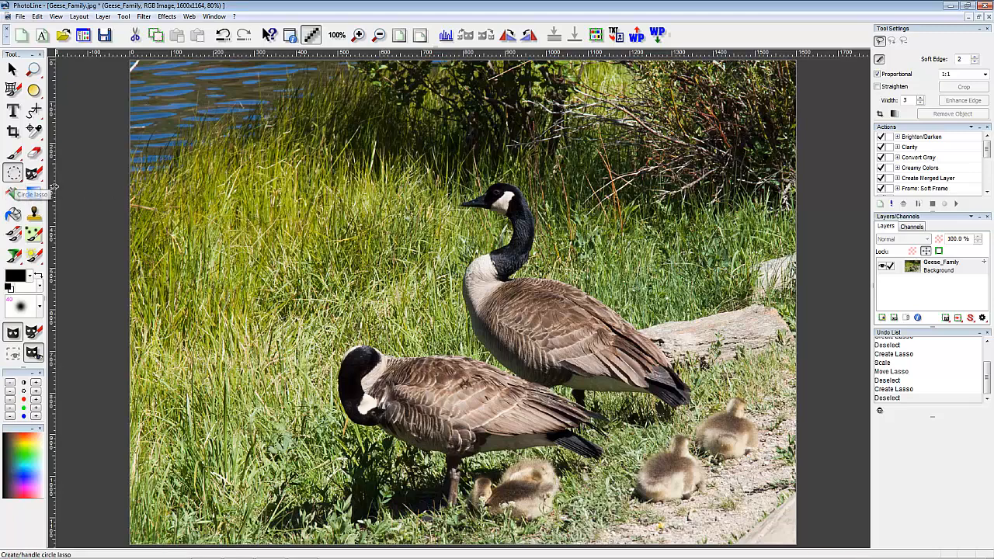
Draw a 1:1 circular selection over the middle of the geese photo with the circle lasso
{"action": "mouse_move", "coordinate": [386, 203]}
{"action": "left_mouse_down"}
{"action": "mouse_move", "coordinate": [590, 404]}
{"action": "mouse_move", "coordinate": [609, 434]}
{"action": "left_mouse_up"}
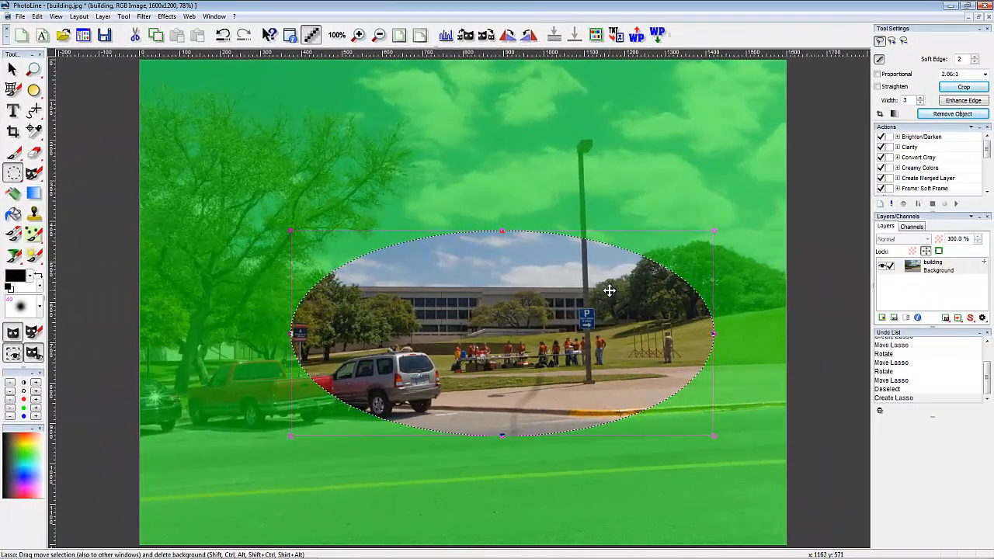
Crop the building photo to its elliptical selection
{"action": "left_click", "coordinate": [966, 90]}
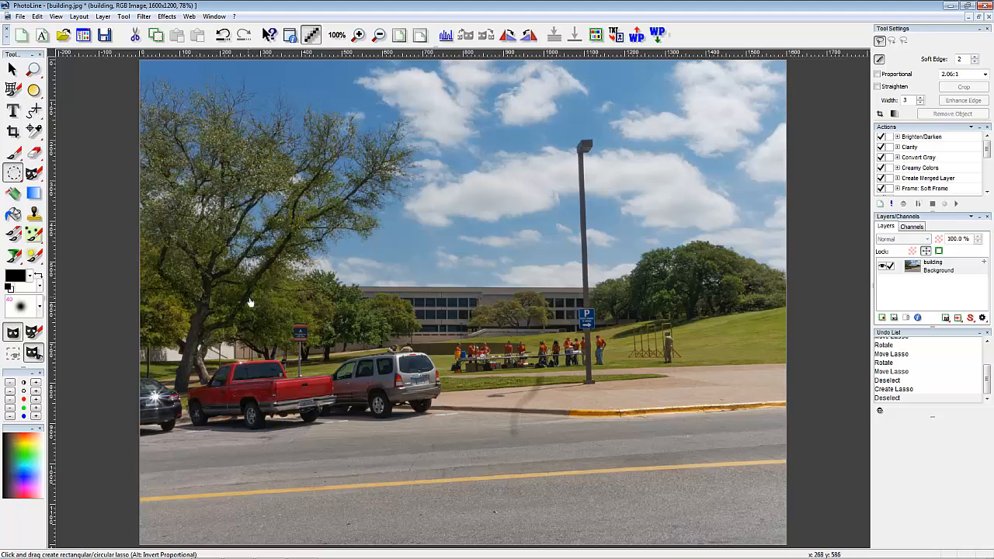
Draw a wide elliptical selection over the parking area, widened to include the red pickup, tilted slightly counterclockwise and shifted down over the road
{"action": "mouse_move", "coordinate": [247, 297]}
{"action": "left_mouse_down"}
{"action": "mouse_move", "coordinate": [422, 388]}
{"action": "mouse_move", "coordinate": [640, 428]}
{"action": "mouse_move", "coordinate": [723, 474]}
{"action": "mouse_move", "coordinate": [761, 479]}
{"action": "left_mouse_up"}
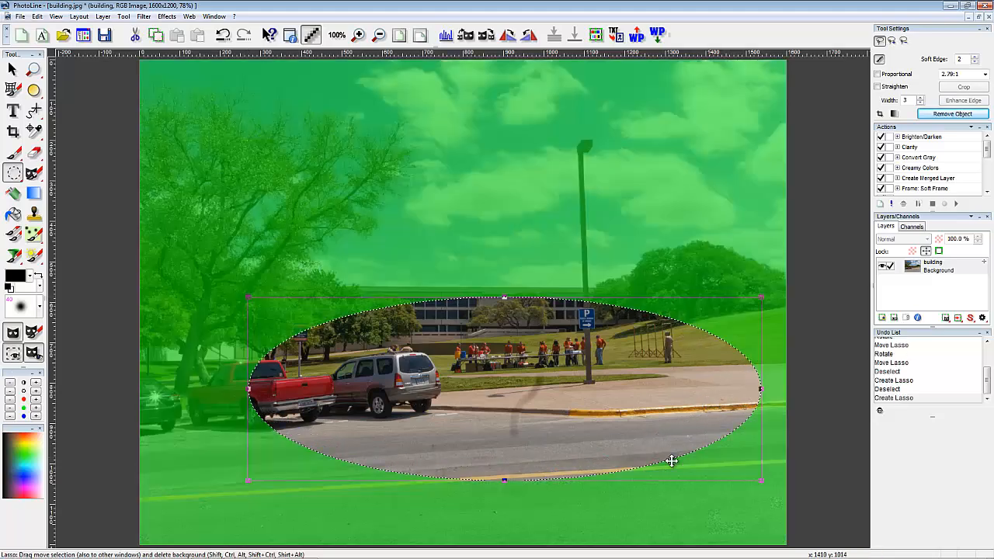
{"action": "left_click_drag", "start_coordinate": [247, 388], "coordinate": [199, 388]}
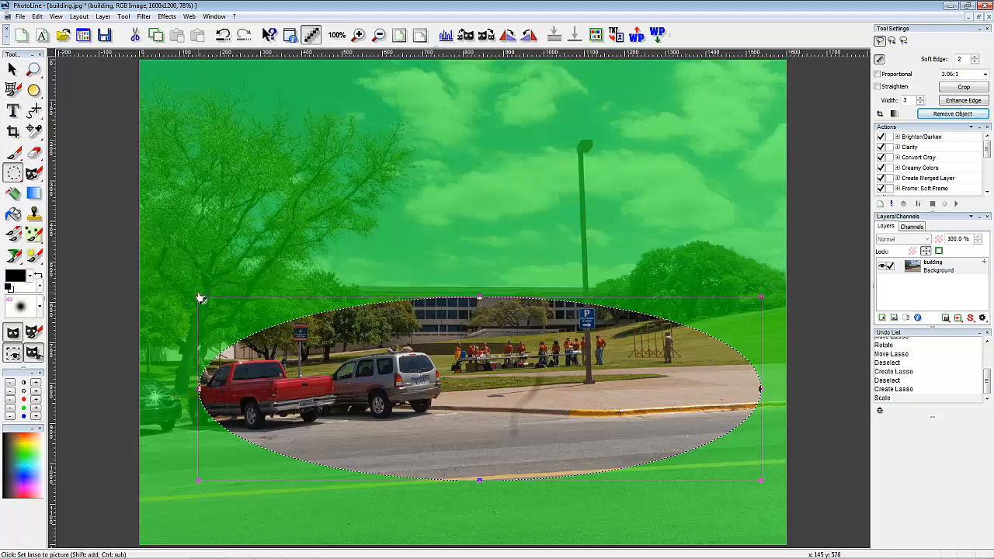
{"action": "left_click_drag", "start_coordinate": [200, 298], "coordinate": [194, 313]}
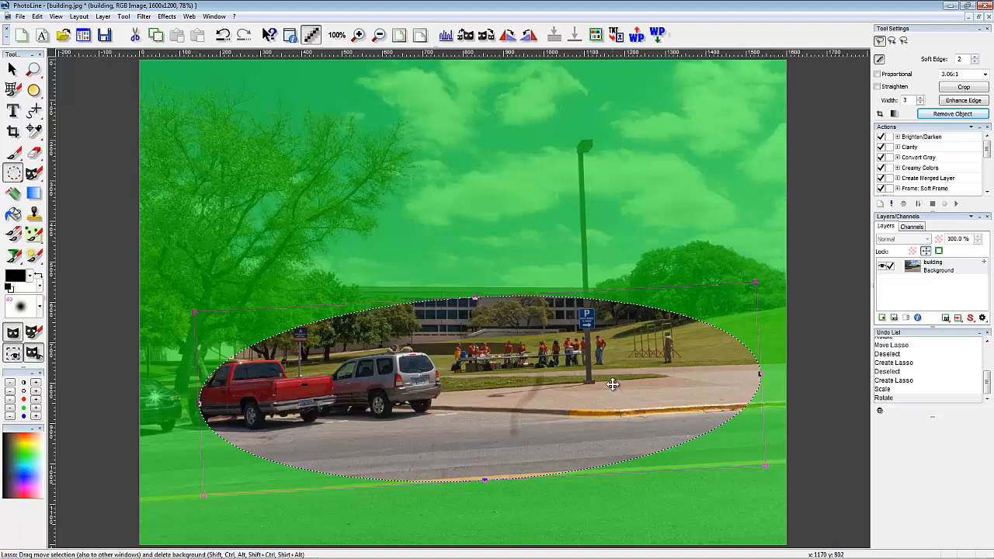
{"action": "left_click_drag", "start_coordinate": [531, 377], "coordinate": [510, 417]}
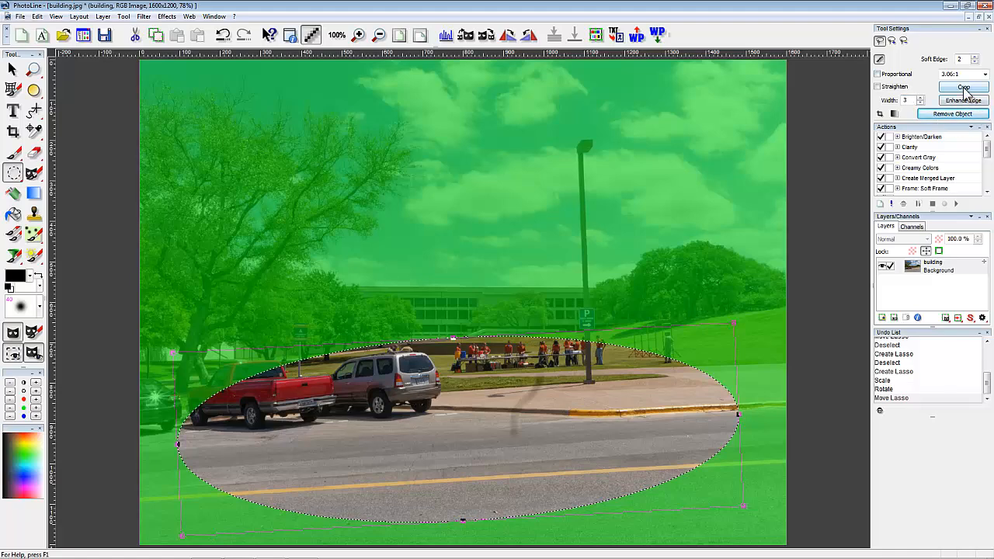
Turn on Straighten and crop the building photo to the tilted elliptical selection
{"action": "left_click", "coordinate": [878, 86]}
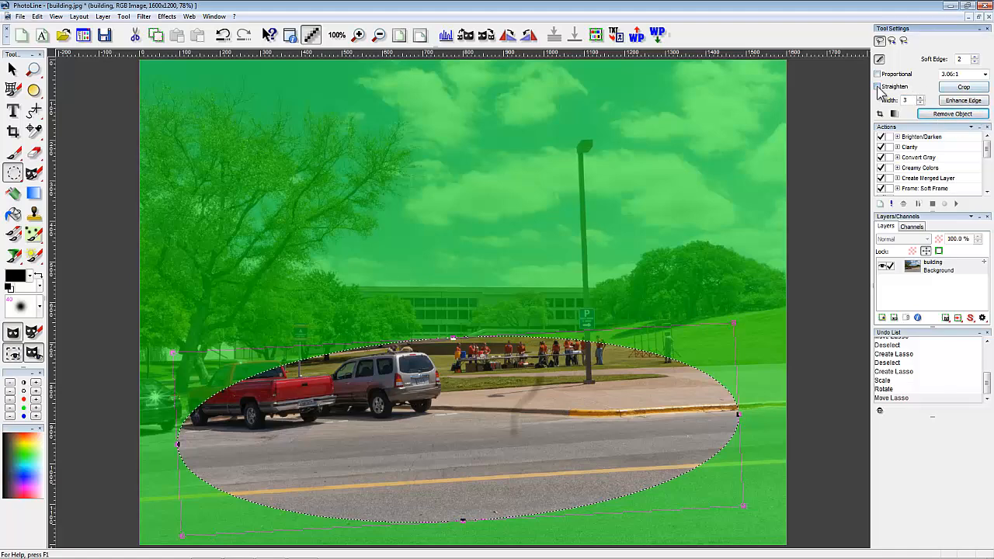
{"action": "left_click", "coordinate": [961, 88]}
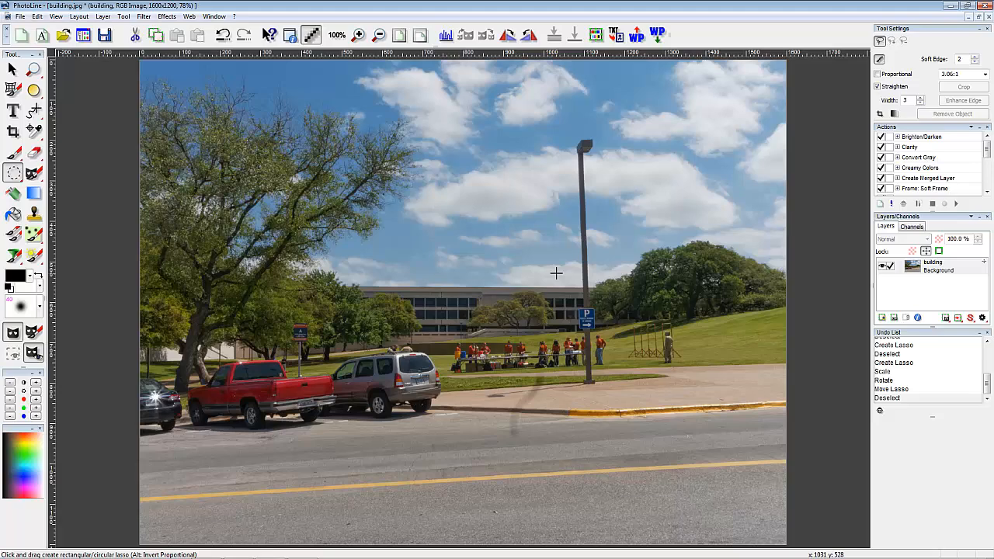
Rotate the building layer by 3.41 degrees by aligning it to the yellow road line, with cropping enabled
{"action": "key", "text": "alt+r"}
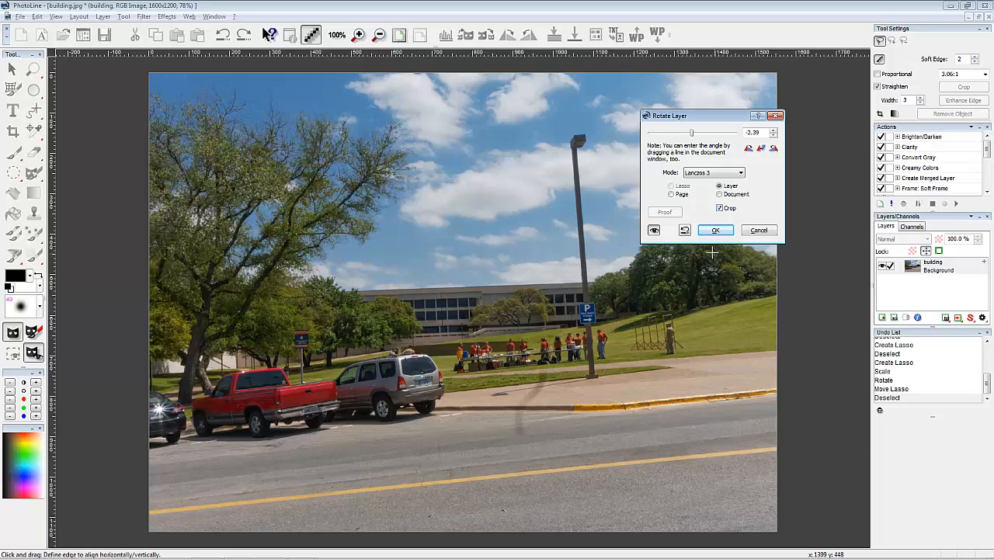
{"action": "left_click_drag", "start_coordinate": [189, 509], "coordinate": [788, 451]}
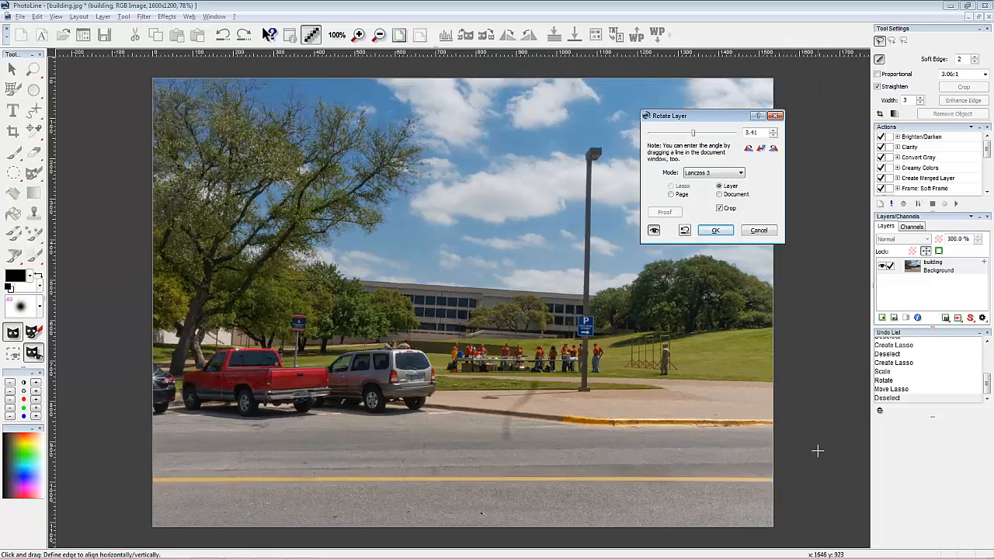
{"action": "left_click", "coordinate": [715, 229]}
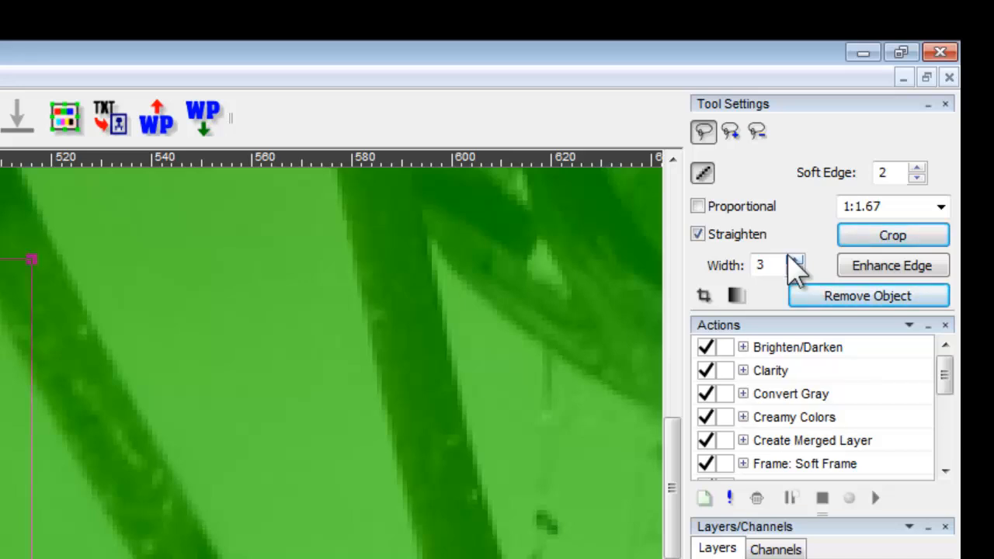
Set the edge width to 9 and apply Enhance Edge to the bud selection
{"action": "left_click", "coordinate": [795, 261]}
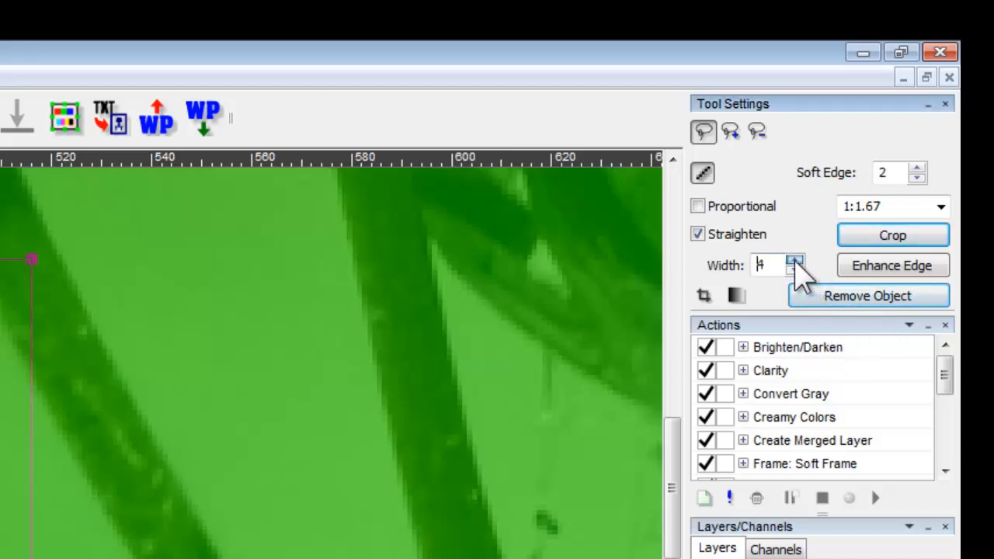
{"action": "left_click", "coordinate": [795, 261]}
{"action": "left_click", "coordinate": [793, 261]}
{"action": "left_click", "coordinate": [793, 260]}
{"action": "left_click", "coordinate": [793, 260]}
{"action": "left_click", "coordinate": [794, 260]}
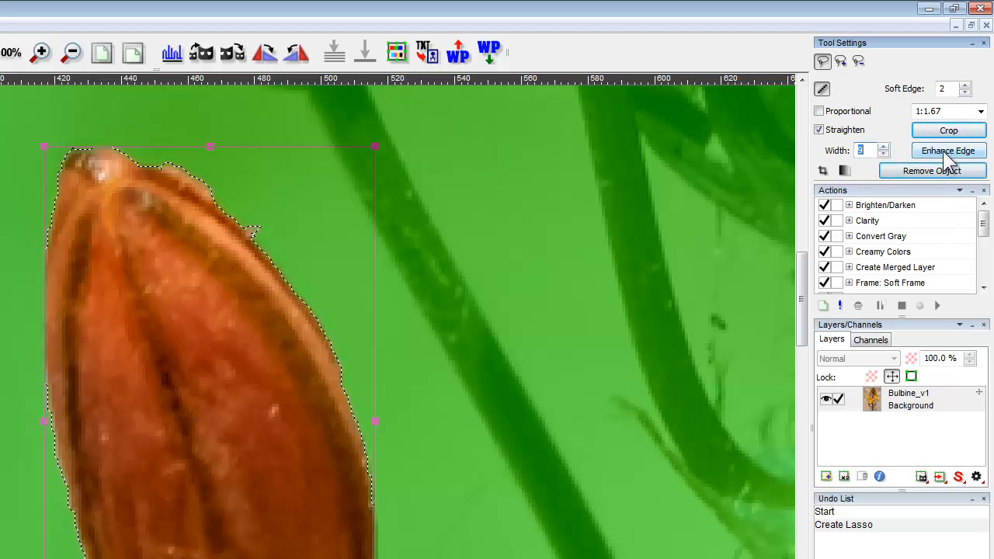
{"action": "left_click", "coordinate": [944, 149]}
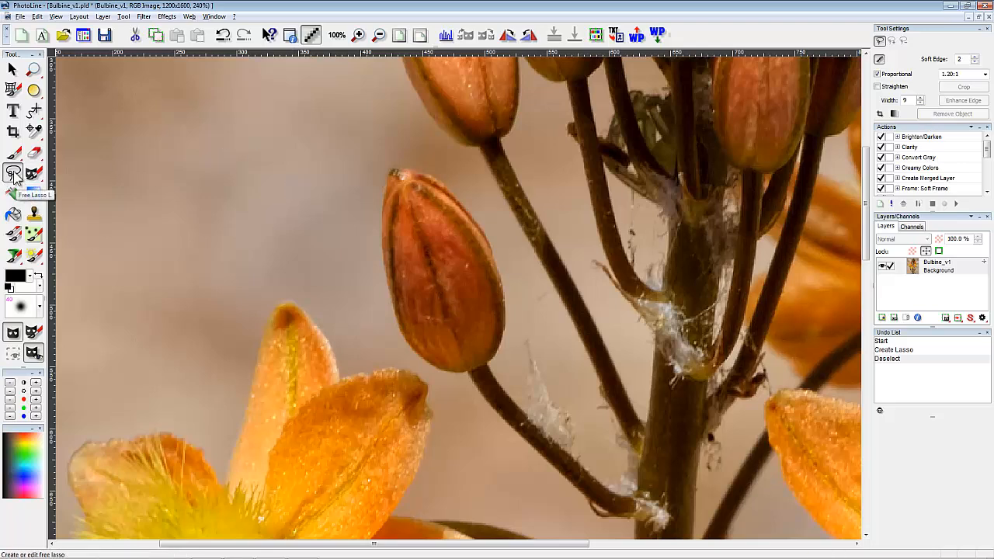
Outline the orange bud loosely with the free lasso, including a little background, and apply Remove Object
{"action": "mouse_move", "coordinate": [406, 151]}
{"action": "left_mouse_down"}
{"action": "mouse_move", "coordinate": [366, 177]}
{"action": "mouse_move", "coordinate": [352, 218]}
{"action": "mouse_move", "coordinate": [393, 342]}
{"action": "mouse_move", "coordinate": [430, 378]}
{"action": "mouse_move", "coordinate": [462, 382]}
{"action": "left_mouse_up"}
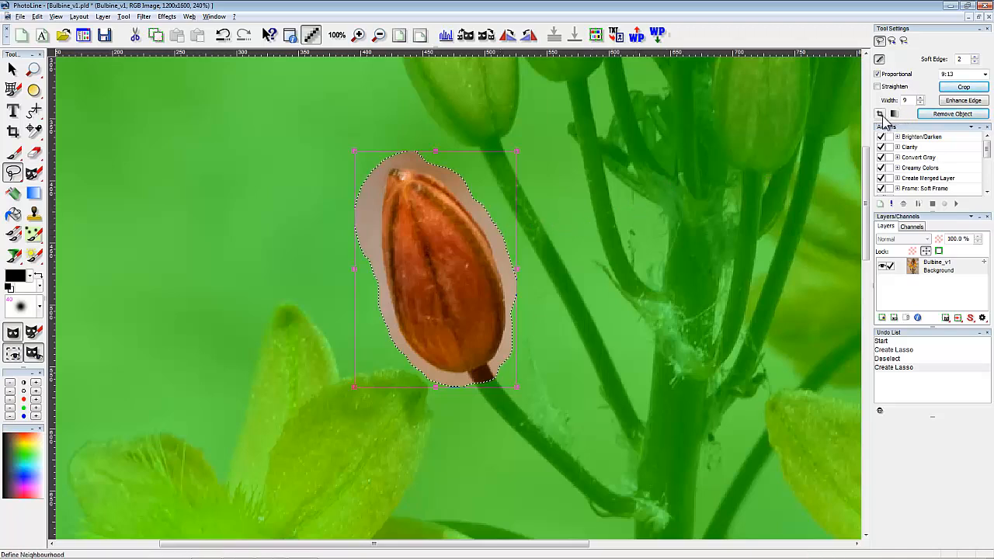
{"action": "left_click", "coordinate": [963, 117]}
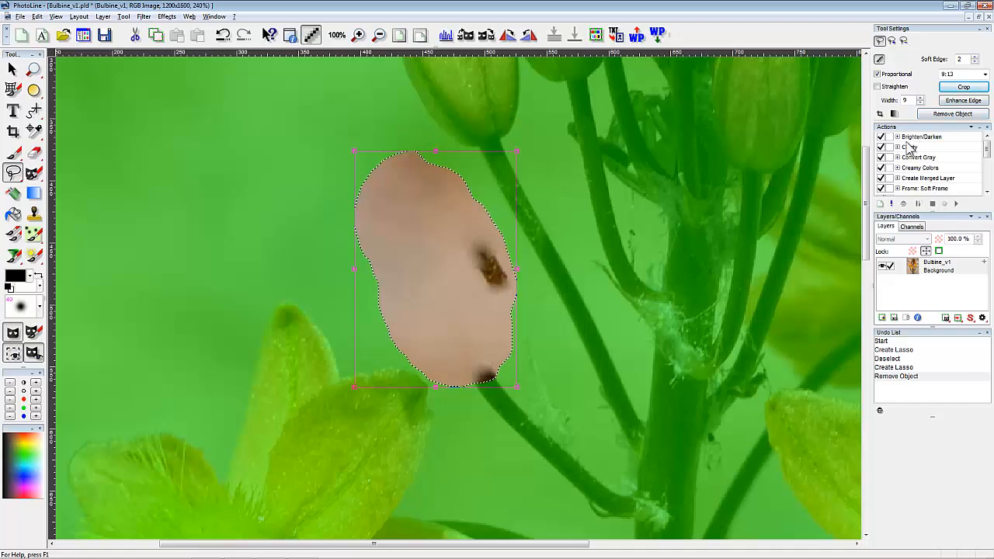
Undo the bud removal and apply Remove Object again with Define Neighbourhood enabled
{"action": "key", "text": "ctrl+z"}
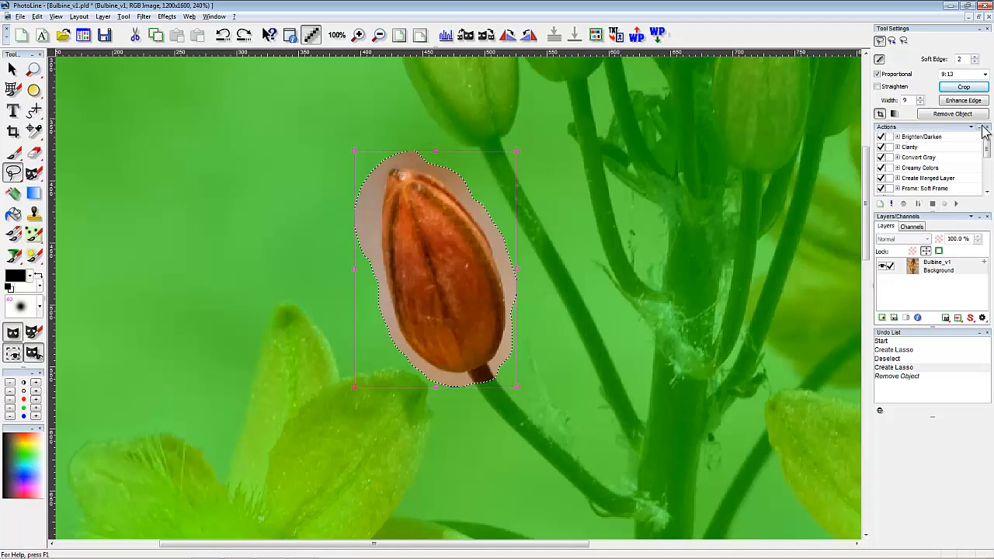
{"action": "left_click", "coordinate": [954, 114]}
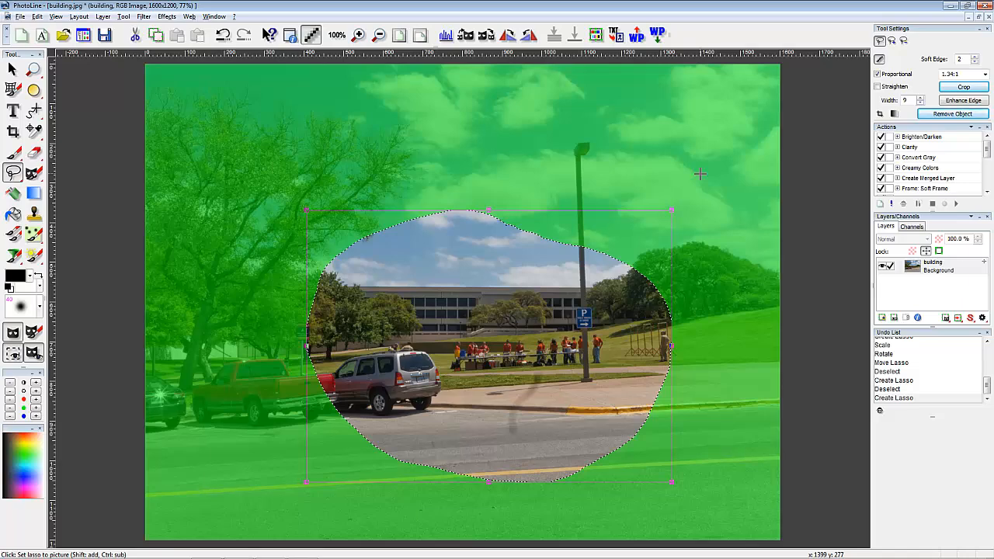
Turn the free lasso selection in the building photo into a border band using Border Mask with the Relative option
{"action": "left_click", "coordinate": [124, 16]}
{"action": "mouse_move", "coordinate": [139, 39]}
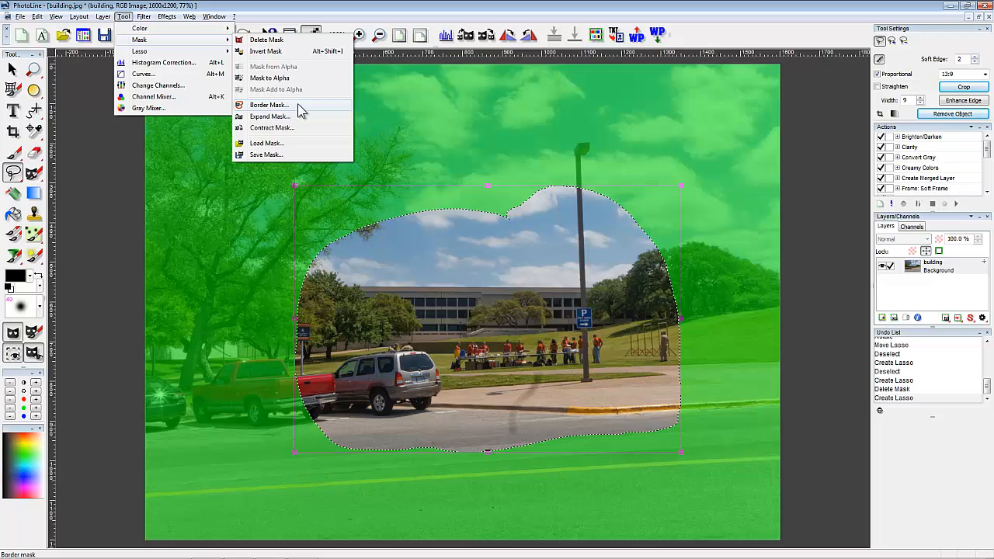
{"action": "left_click", "coordinate": [298, 103]}
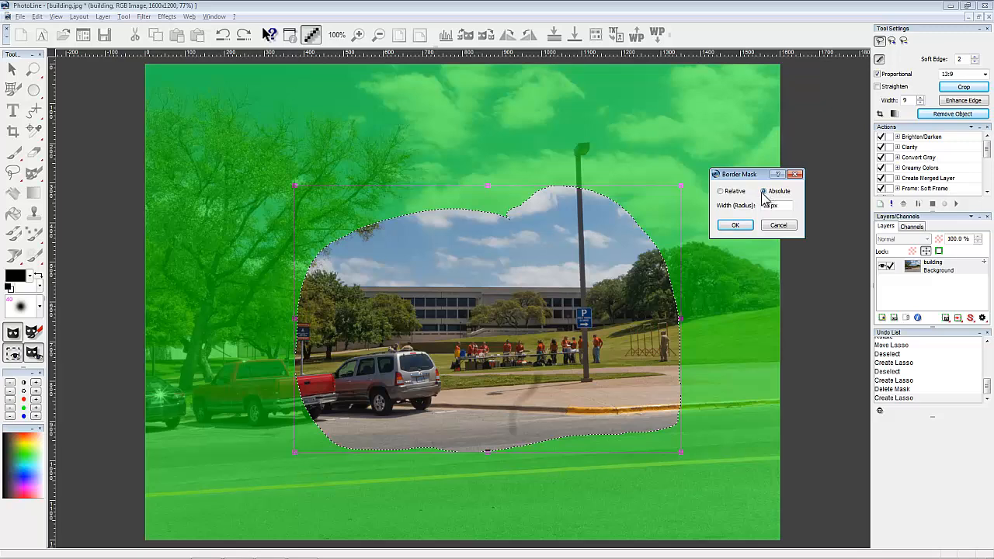
{"action": "left_click", "coordinate": [721, 191]}
{"action": "left_click", "coordinate": [733, 225]}
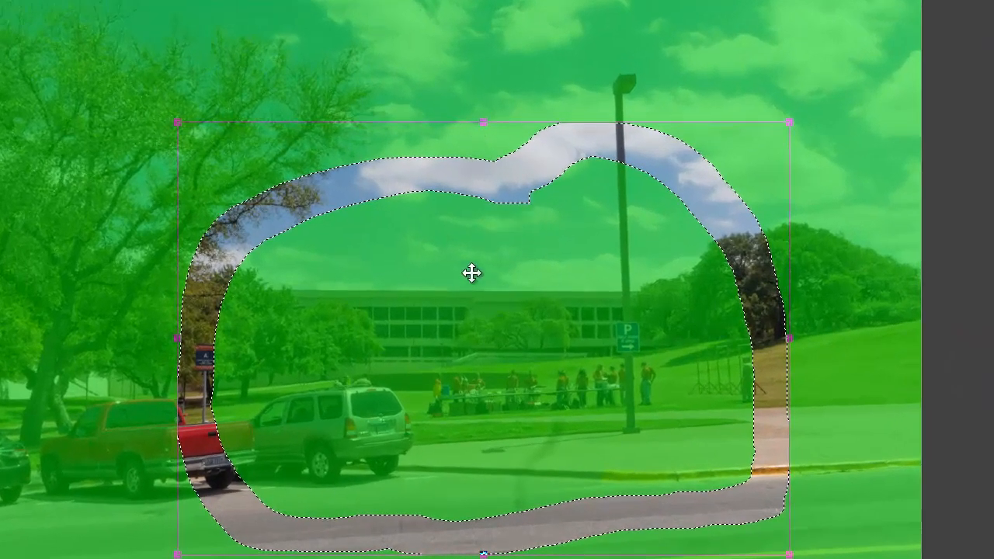
Move the border band selection slightly up and to the left, and shrink it with Contract Mask by a relative 10 %
{"action": "mouse_move", "coordinate": [451, 318]}
{"action": "left_mouse_down"}
{"action": "mouse_move", "coordinate": [416, 256]}
{"action": "mouse_move", "coordinate": [467, 326]}
{"action": "mouse_move", "coordinate": [403, 291]}
{"action": "mouse_move", "coordinate": [437, 295]}
{"action": "left_mouse_up"}
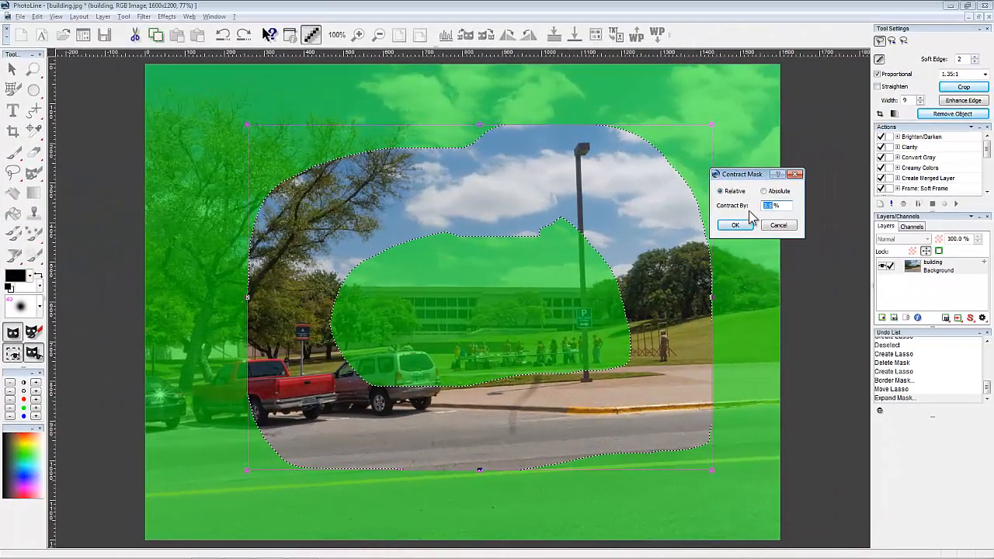
{"action": "type", "text": "10"}
{"action": "left_click", "coordinate": [736, 225]}
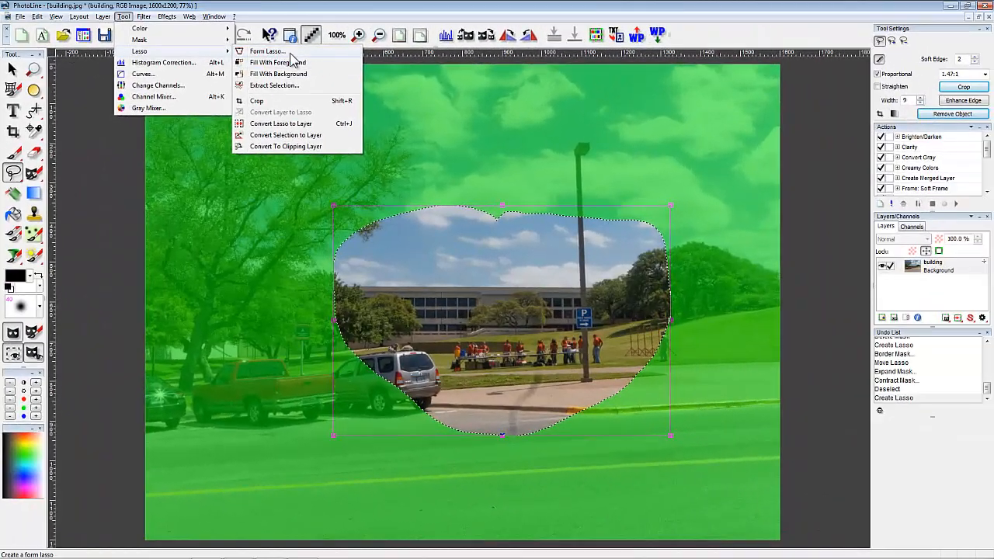
Replace the current free lasso selection with a footprint-shaped one using Form Lasso in Replace mode
{"action": "left_click", "coordinate": [268, 52]}
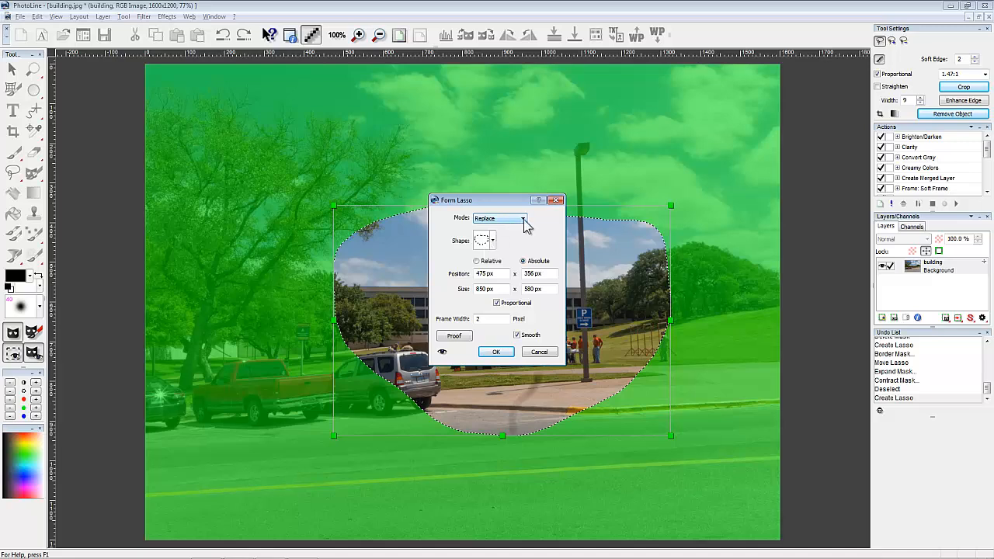
{"action": "left_click", "coordinate": [492, 240]}
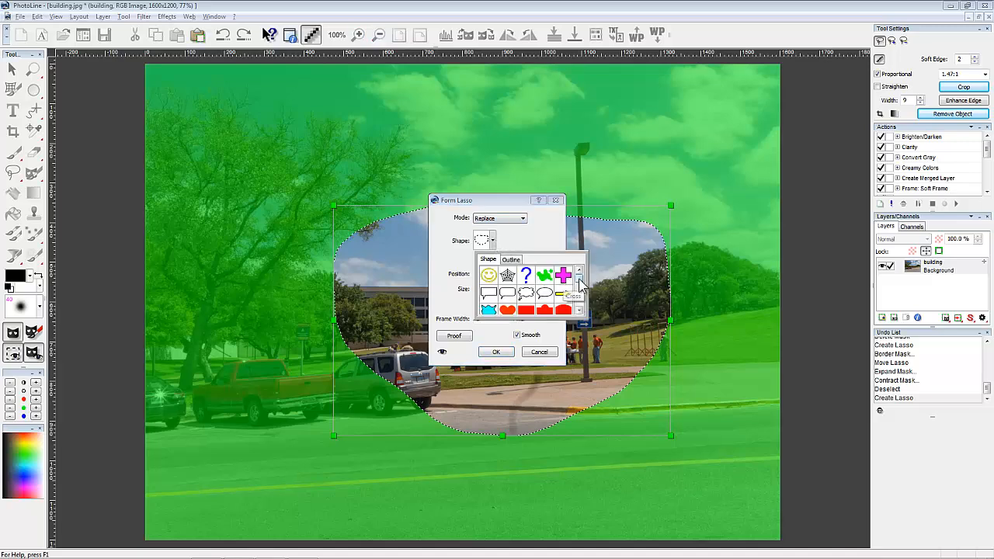
{"action": "left_click_drag", "start_coordinate": [577, 281], "coordinate": [581, 296]}
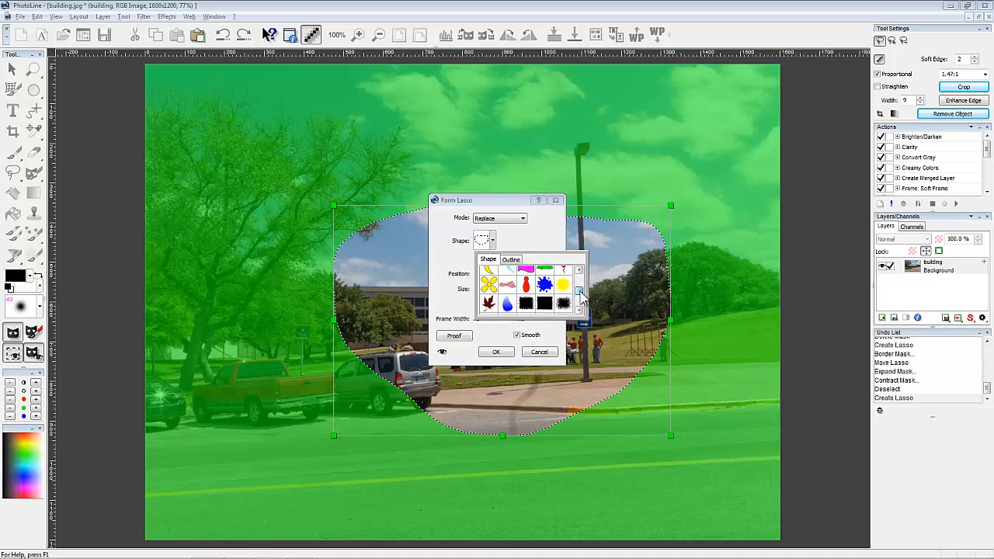
{"action": "left_click", "coordinate": [510, 287]}
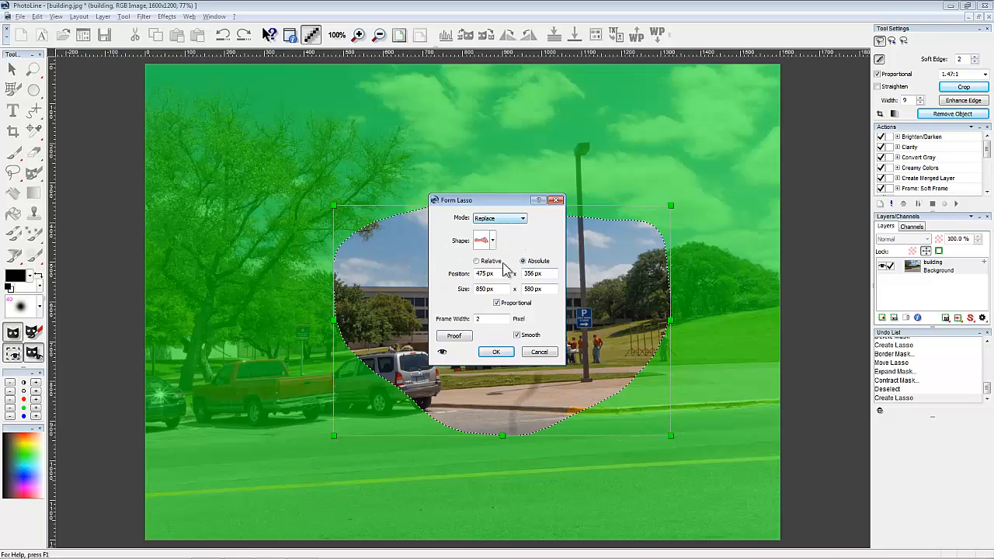
{"action": "left_click", "coordinate": [497, 352]}
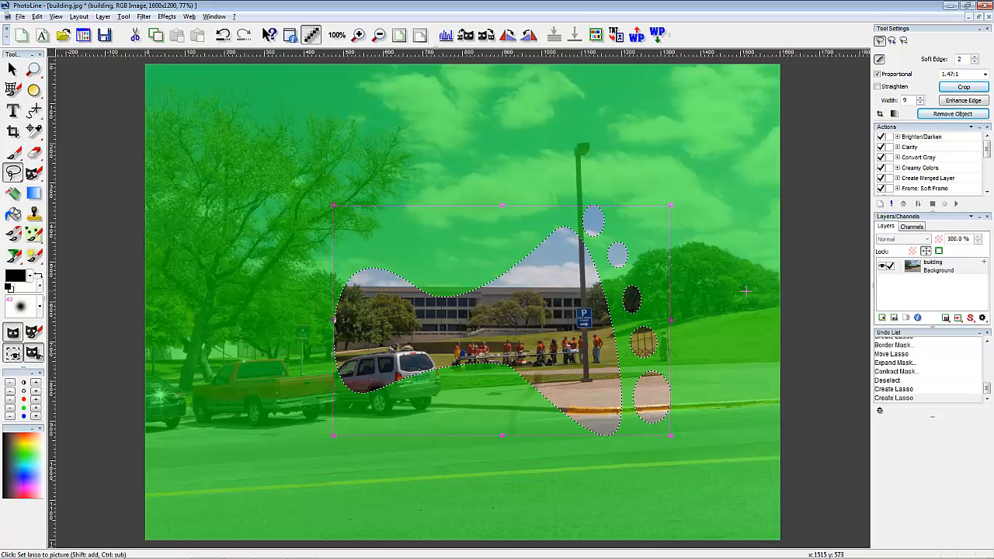